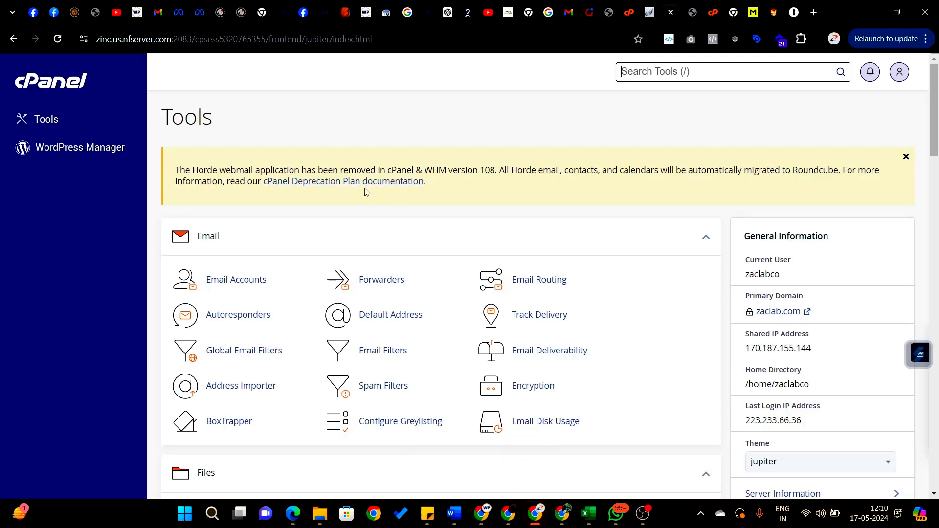
Step: Open the FTP Accounts page from the Files tools
scroll(507, 212, down, 2)
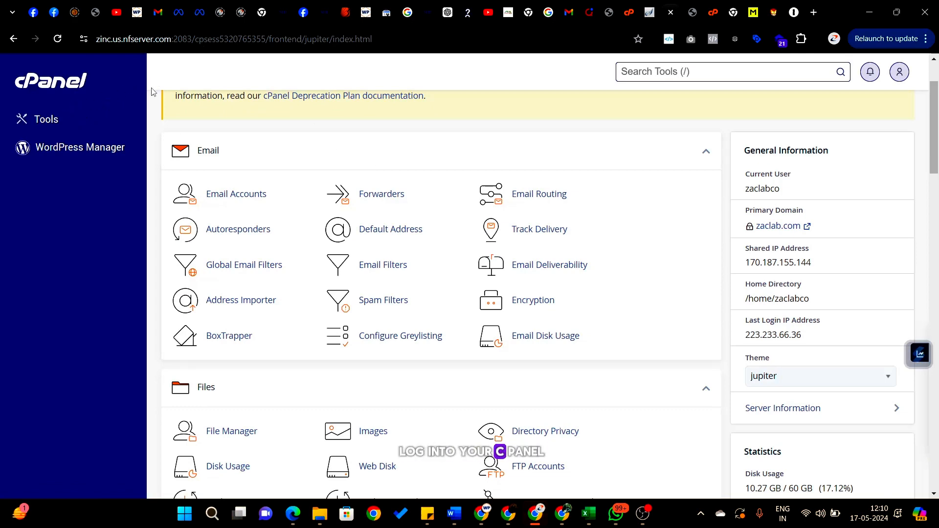
scroll(438, 125, up, 2)
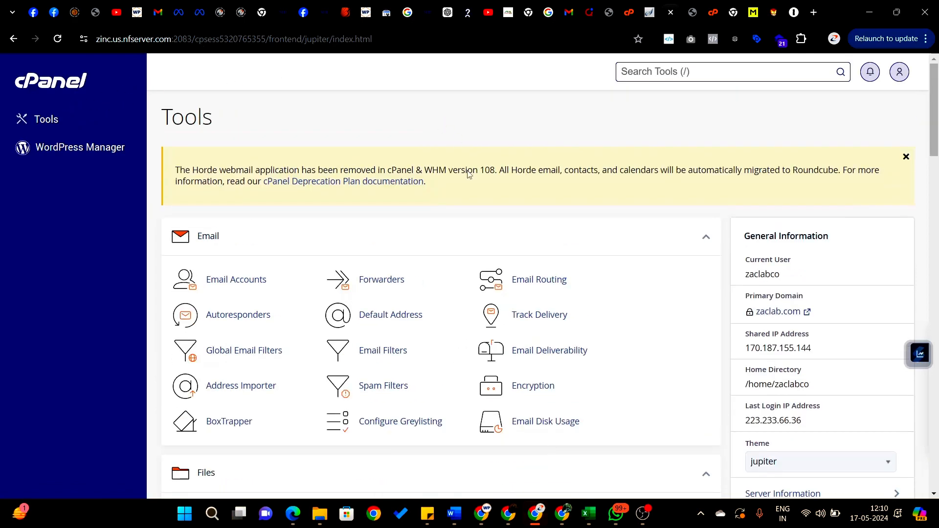
scroll(455, 218, down, 1)
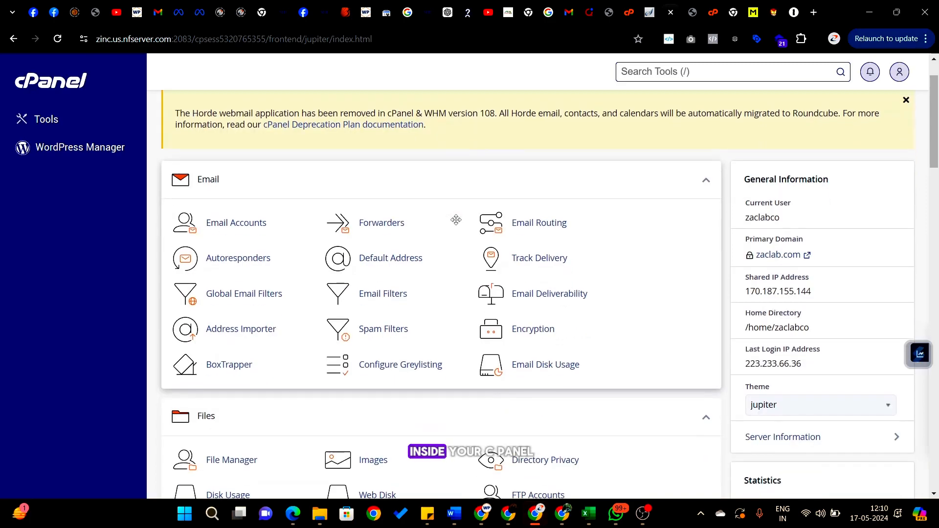
scroll(457, 224, down, 9)
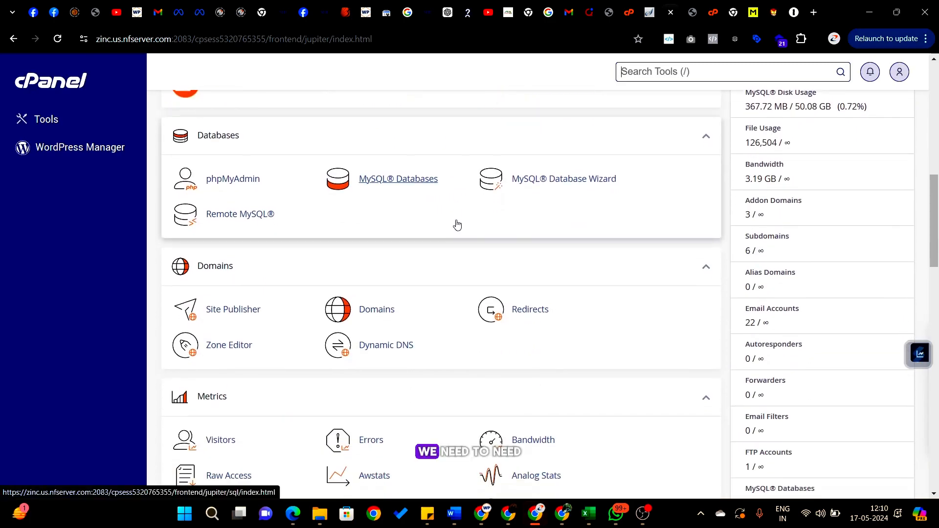
scroll(457, 260, down, 5)
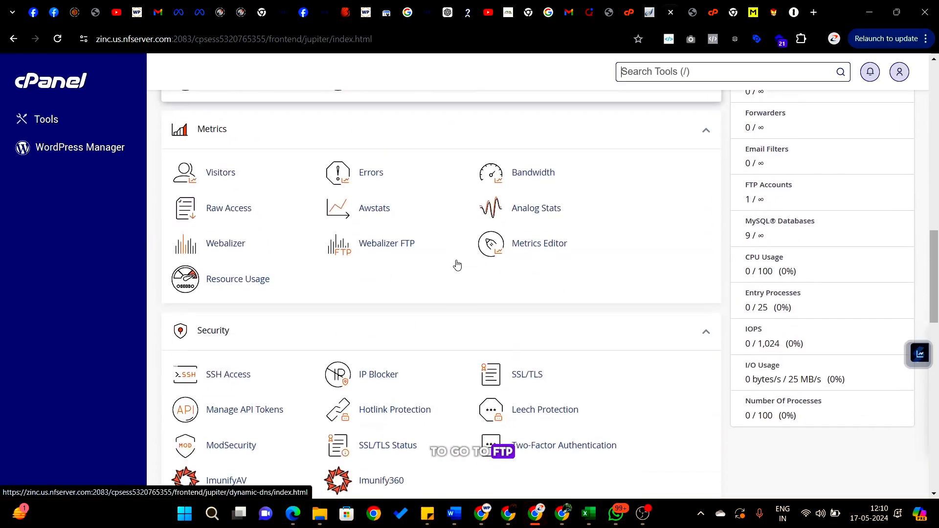
scroll(457, 264, up, 9)
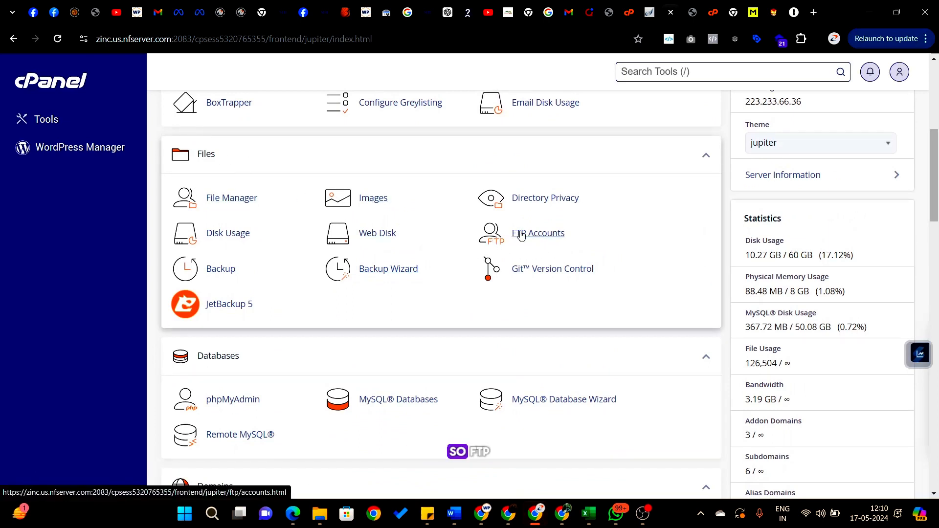
click(546, 237)
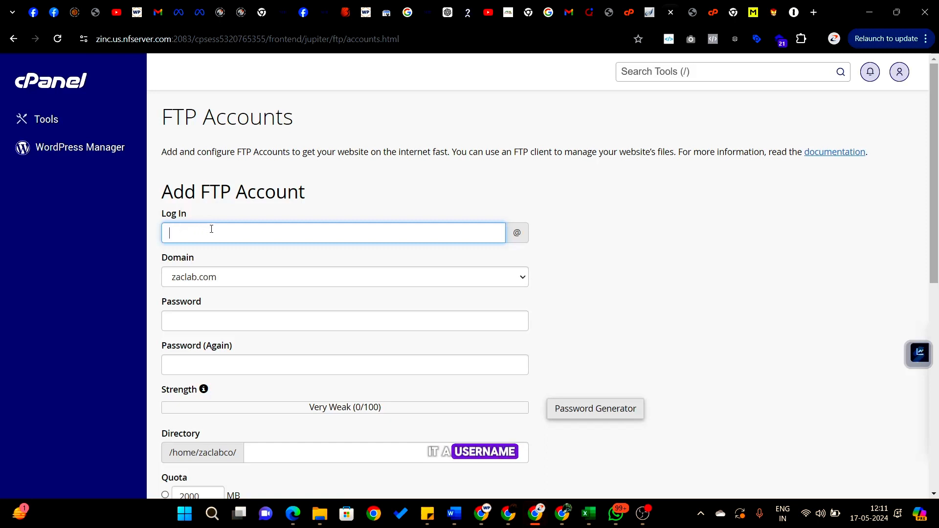
Step: Enter the new FTP account's login name and choose mynewtest.com as its domain
text(mike)
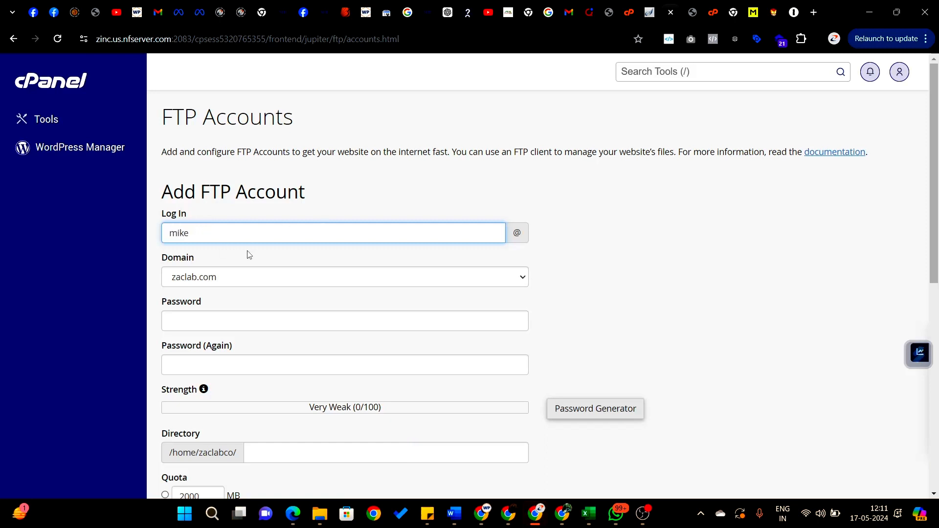
click(262, 277)
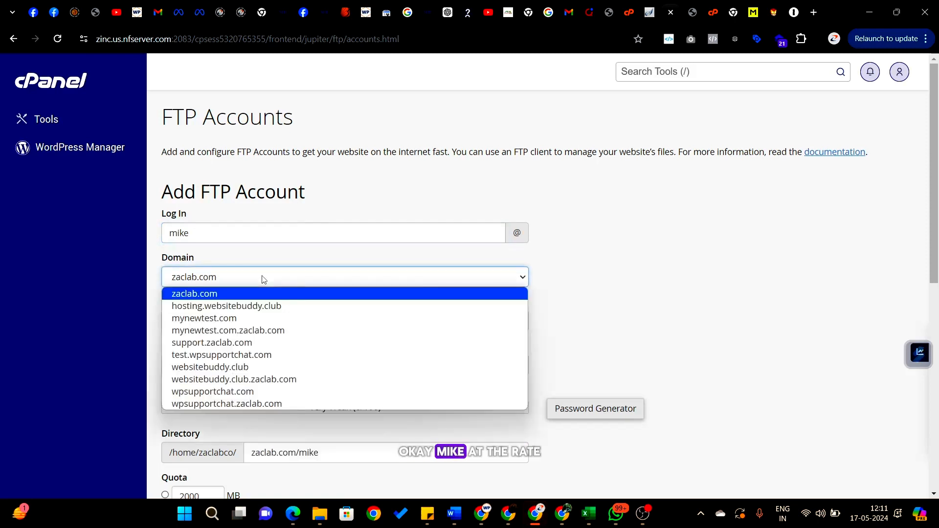
click(219, 319)
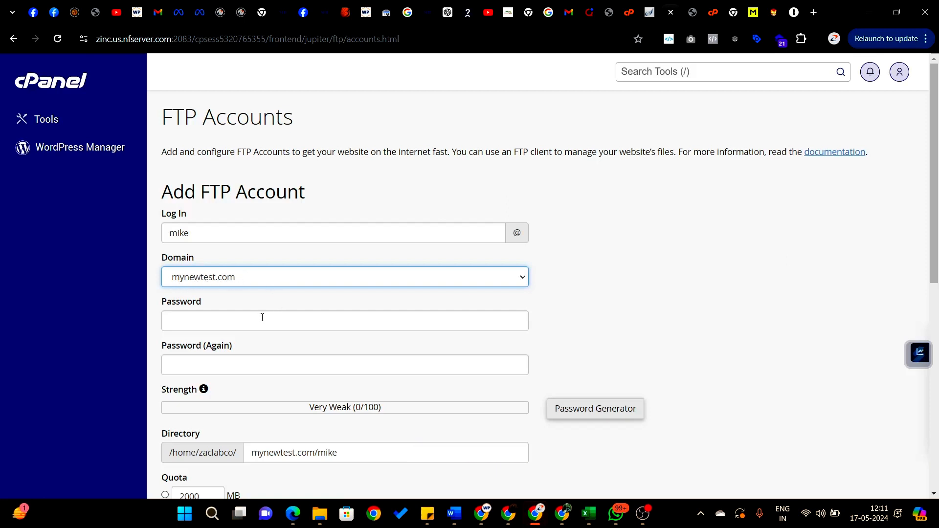
scroll(262, 317, down, 1)
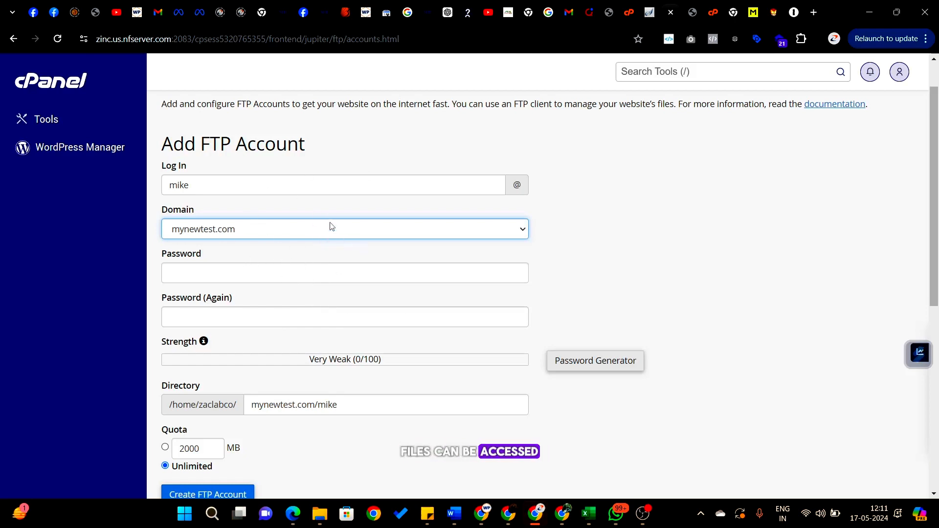
click(366, 256)
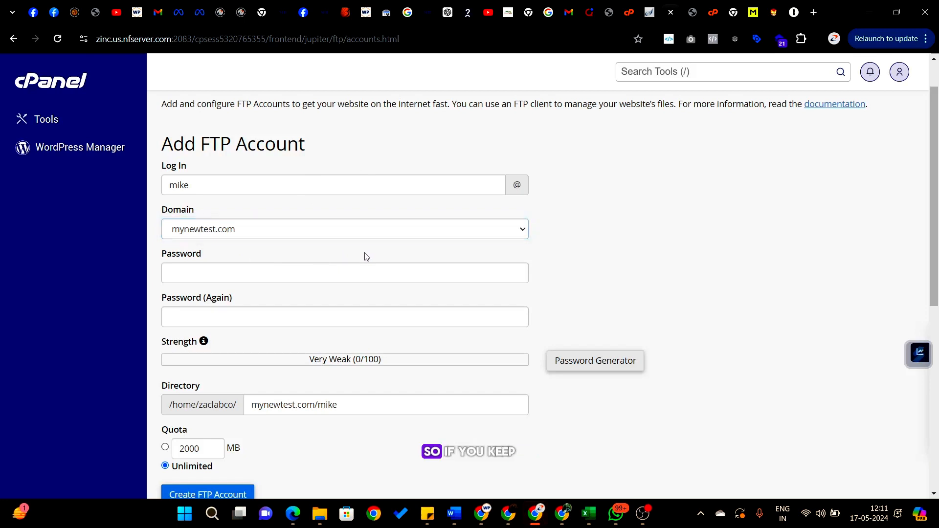
Step: Generate a strong password, copy it, and paste it into both the Password and Password (Again) fields
click(598, 362)
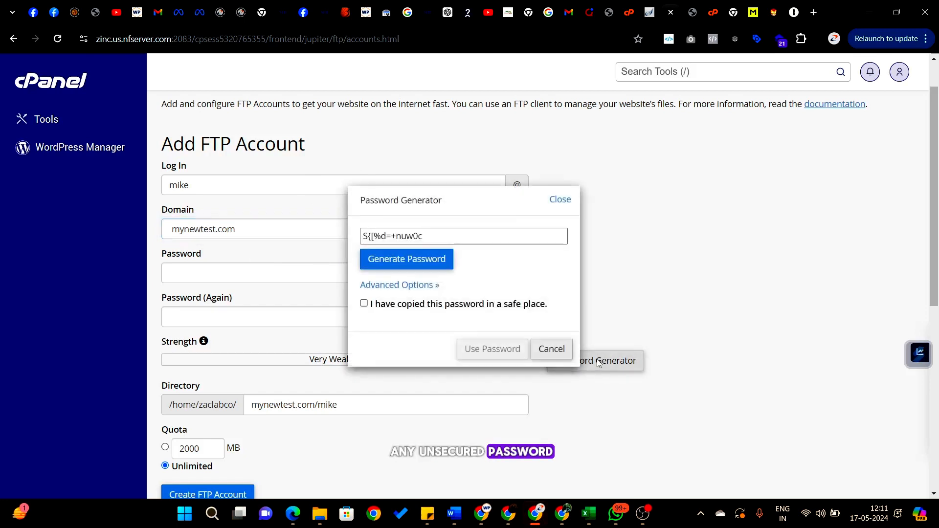
triple_click(437, 236)
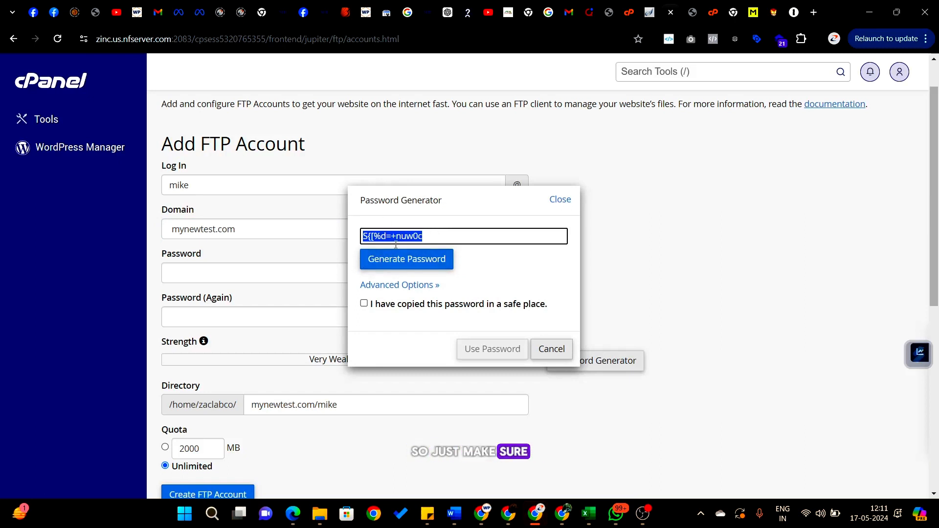
click(552, 351)
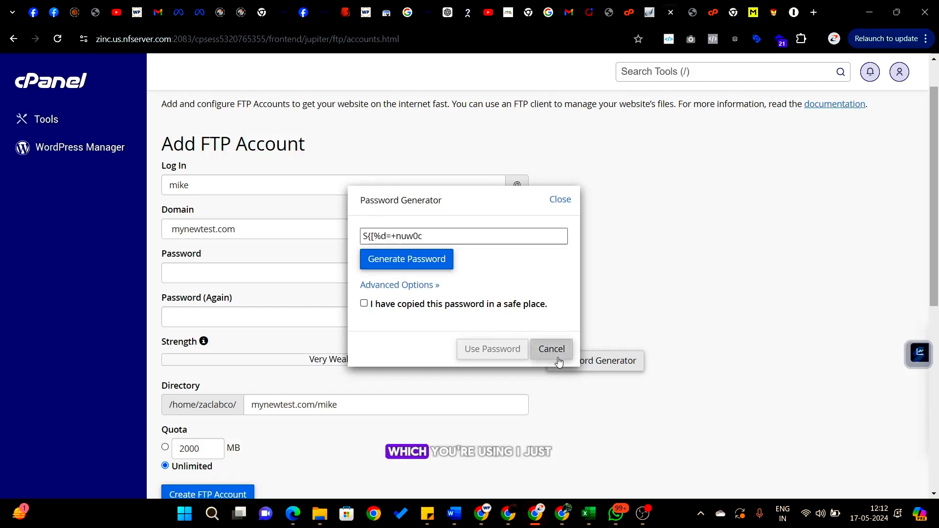
click(228, 278)
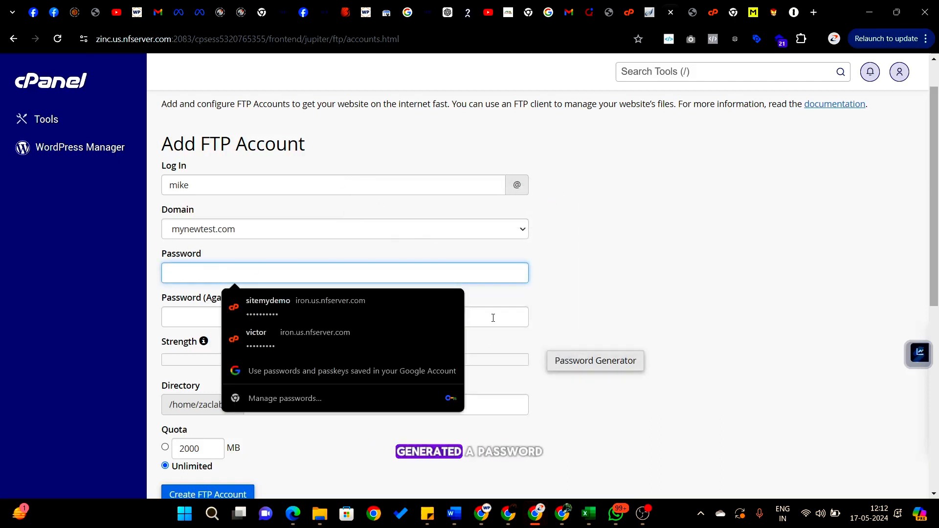
key(ctrl+v)
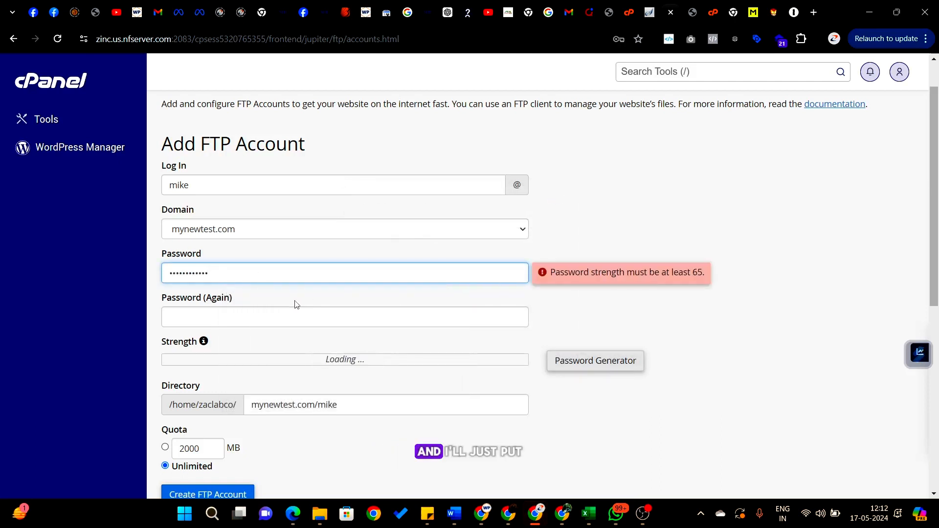
click(200, 319)
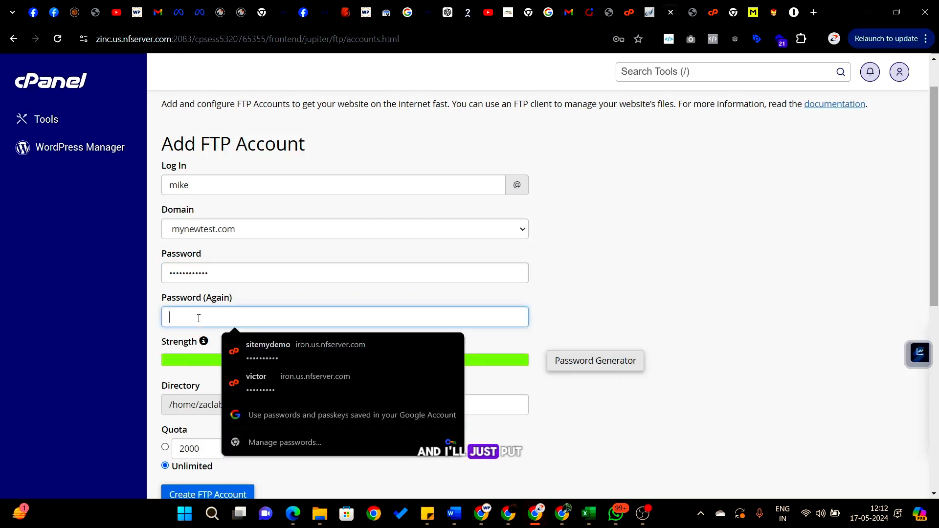
key(ctrl+v)
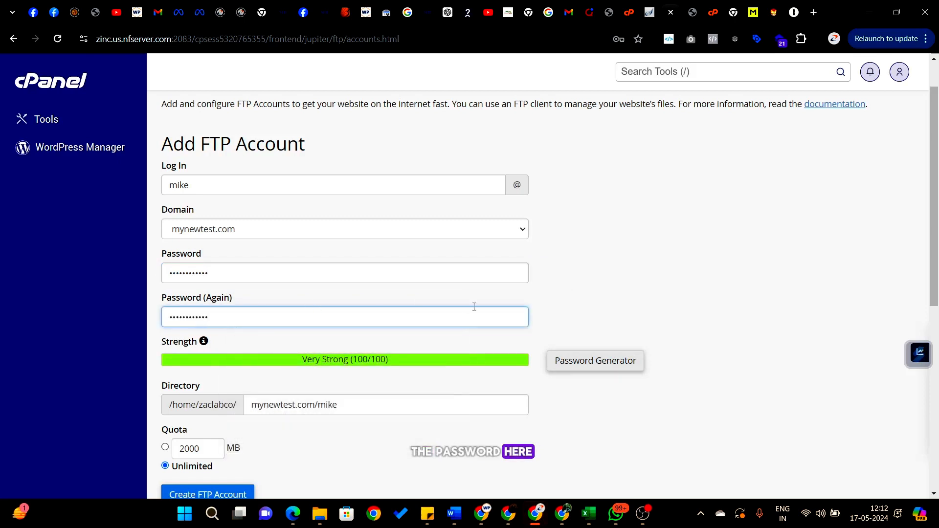
click(599, 300)
Step: Remove the login-name subfolder from the FTP account's directory path so it reads mynewtest.com
scroll(492, 362, down, 2)
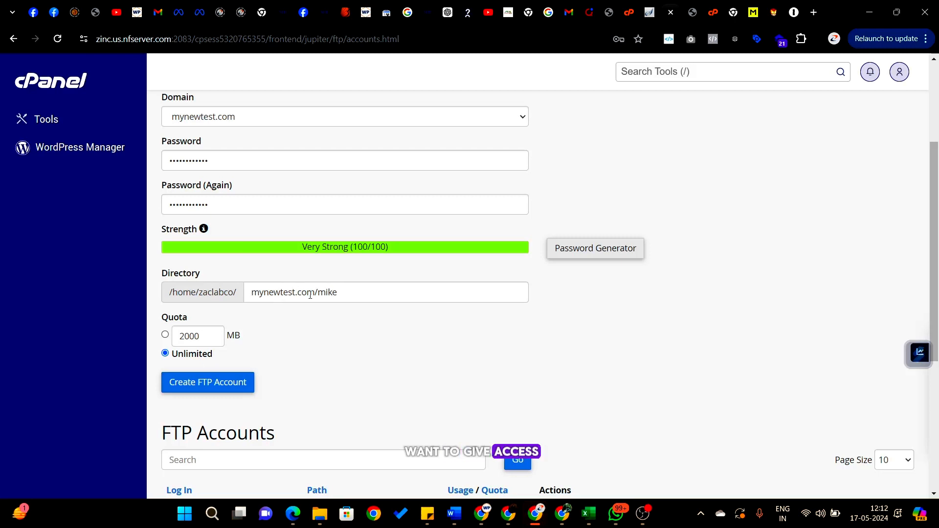
click(254, 293)
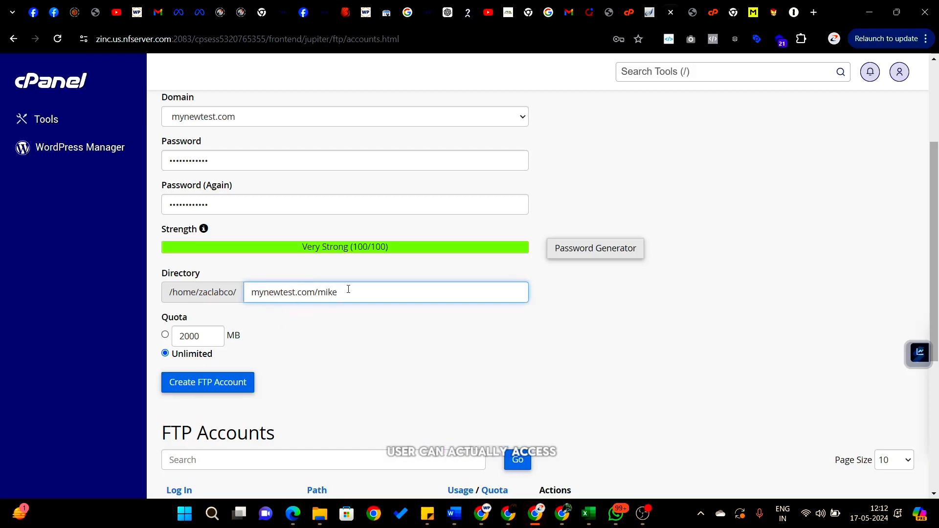
key(BackSpace)
key(BackSpace)
key(BackSpace)
key(BackSpace)
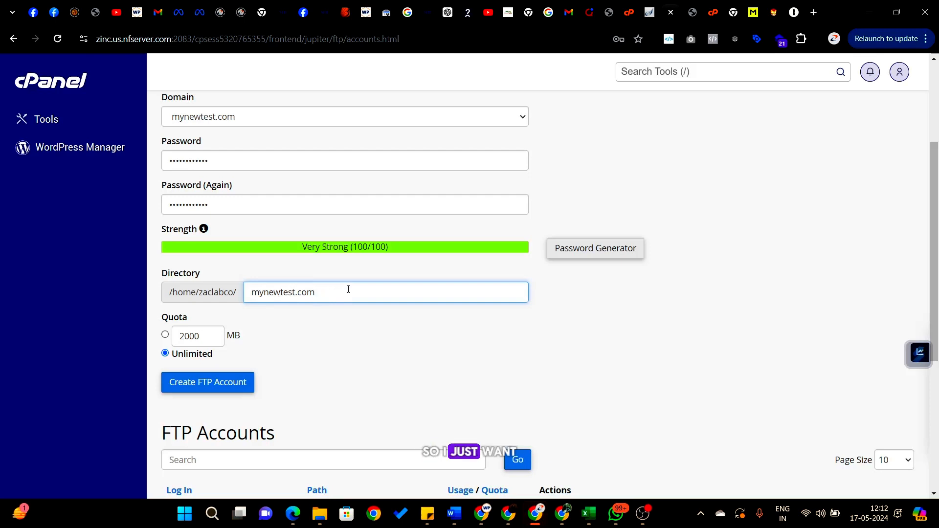
Step: Prefix the directory path with public_html/ and accept the suggested folder public_html/mynewtest.com
key(Left)
key(Left)
key(Left)
key(Left)
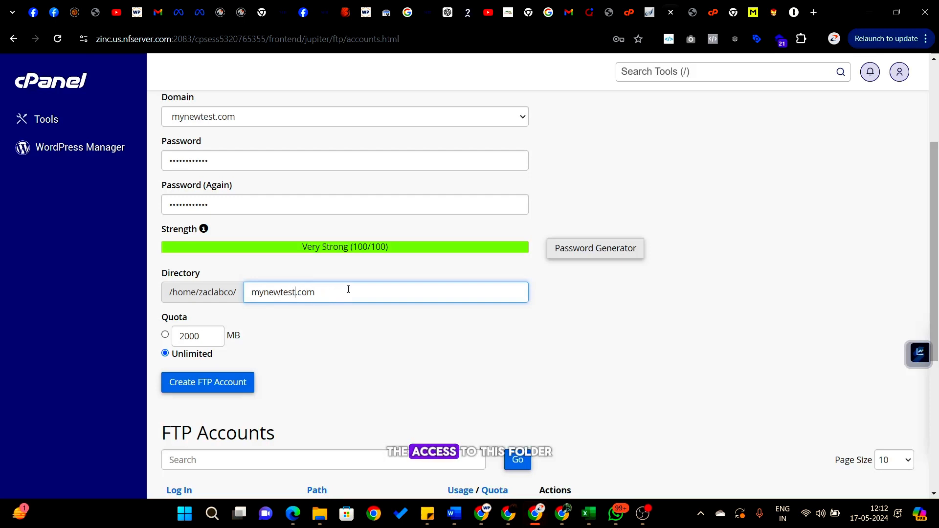
key(Home)
key(shift+Right)
key(shift+Right)
key(shift+Right)
key(shift+Right)
key(shift+Right)
key(shift+Right)
key(shift+Right)
key(shift+Right)
key(shift+Right)
key(shift+Right)
key(shift+Right)
key(shift+Right)
key(shift+Right)
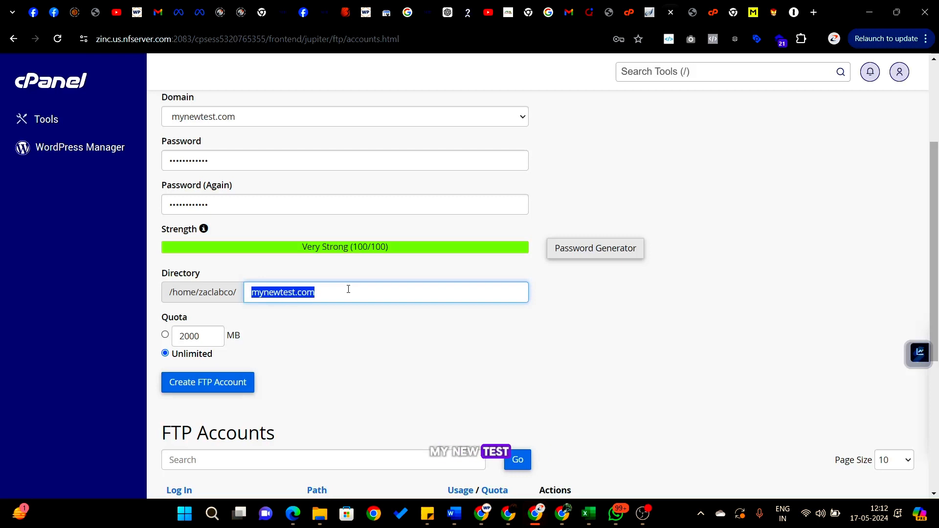
click(254, 290)
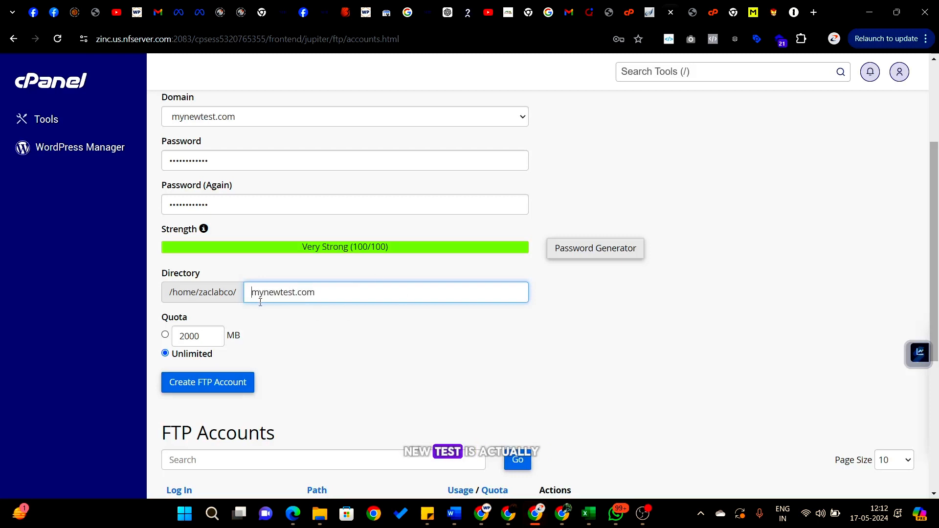
text(publi)
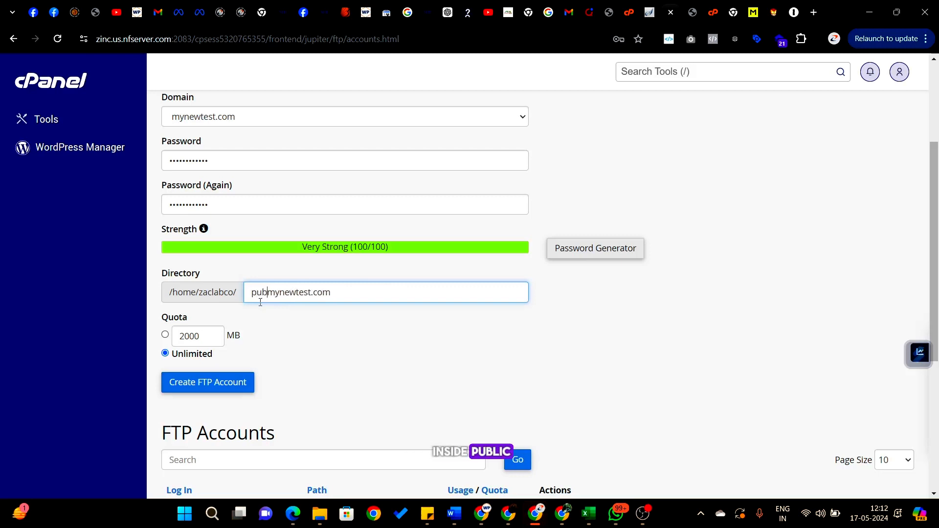
text(c)
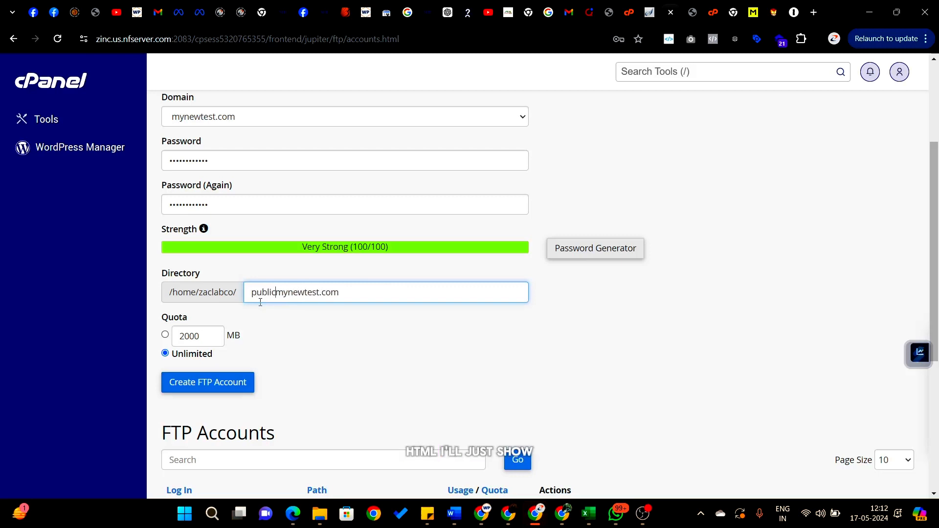
text(_htm)
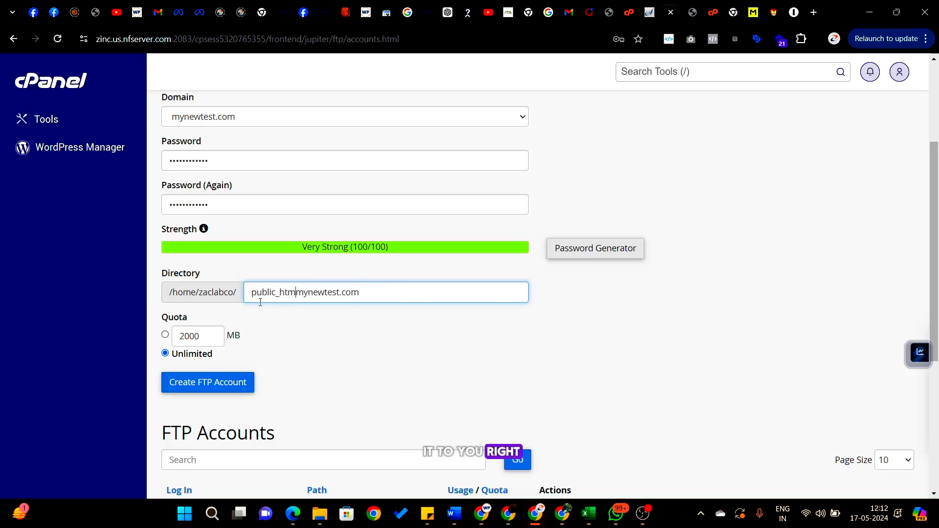
text(l/)
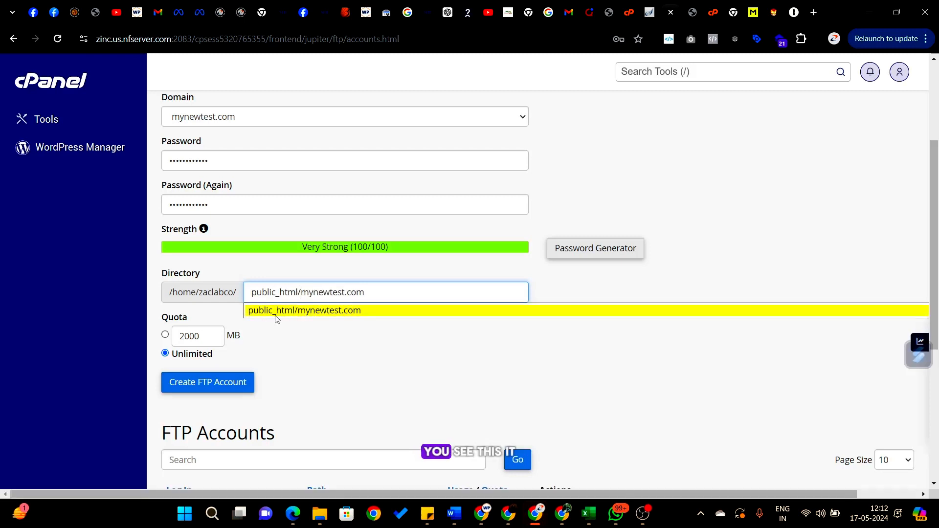
click(292, 317)
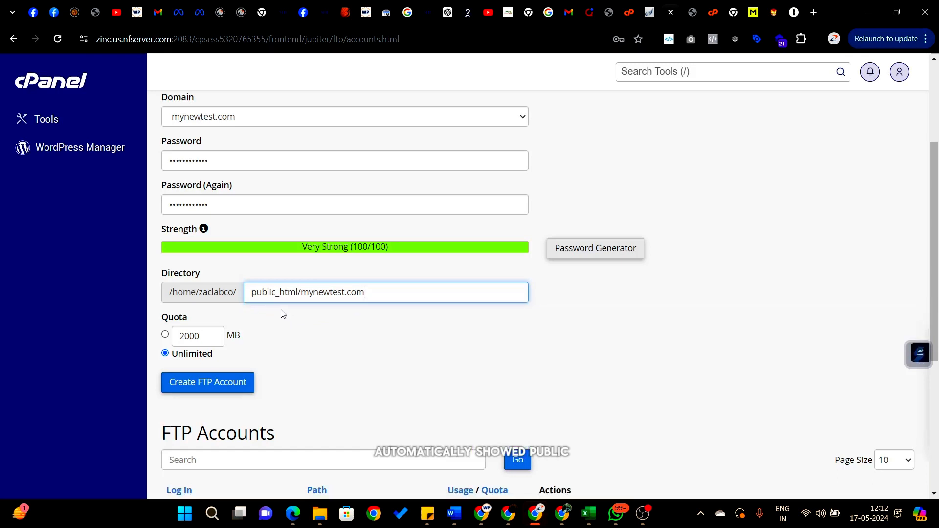
Step: Switch to File Manager, go up to the home directory and open public_html to check where the mynewtest.com folder sits
click(713, 12)
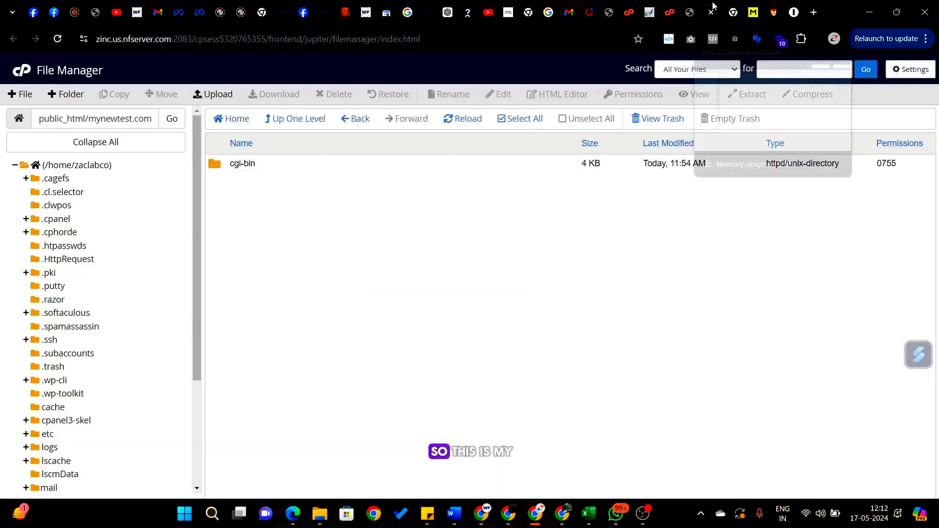
click(278, 121)
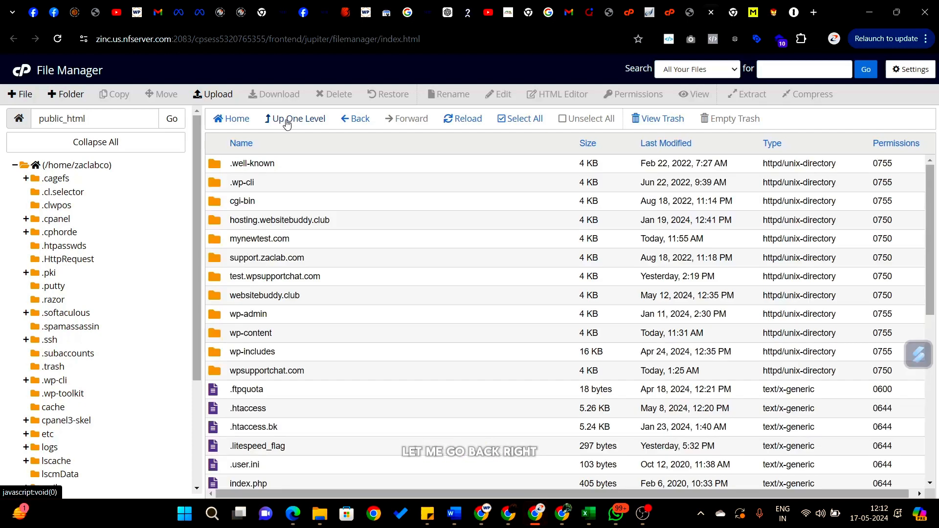
click(287, 122)
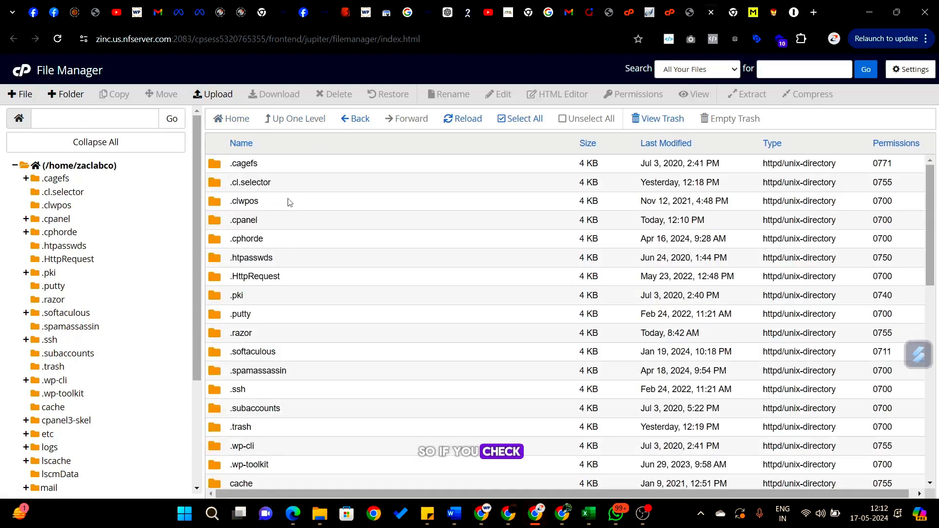
scroll(289, 202, down, 7)
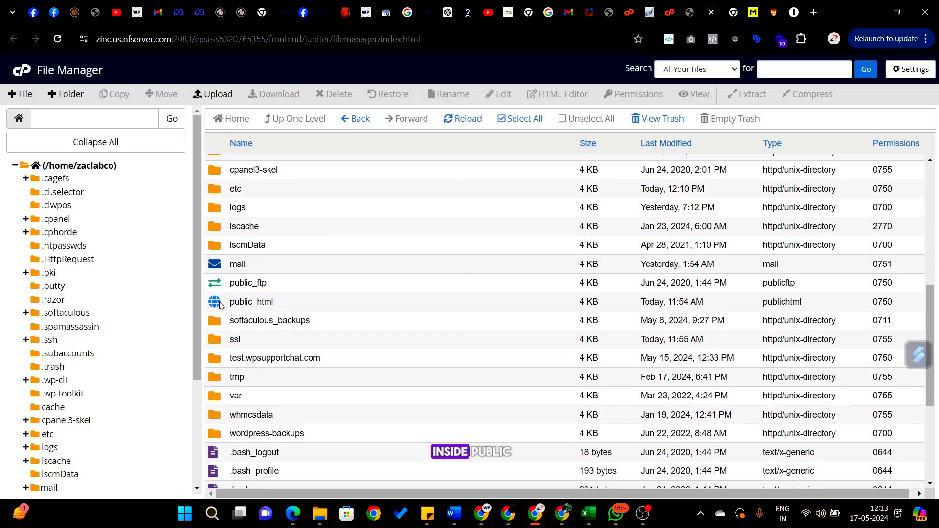
double_click(220, 303)
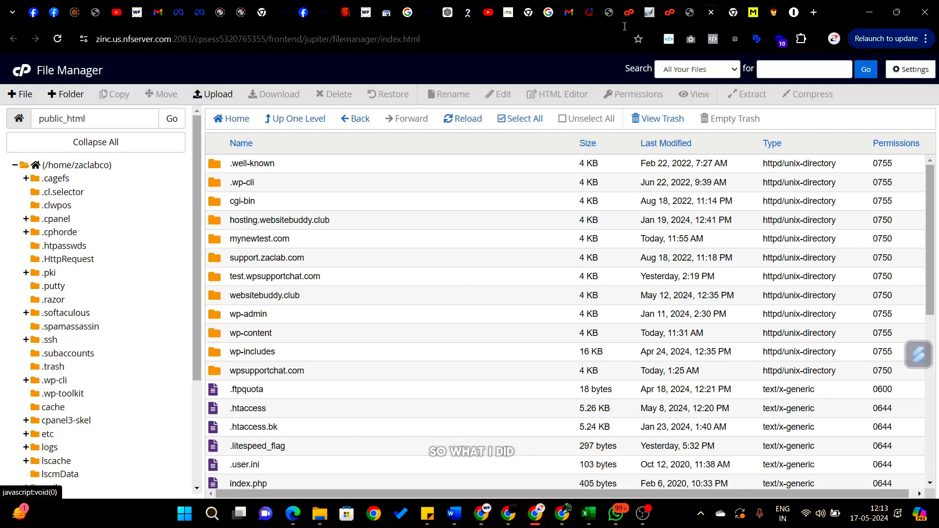
Step: Return to the FTP account form and replace the unlimited quota with a limit of 4000 MB
click(670, 5)
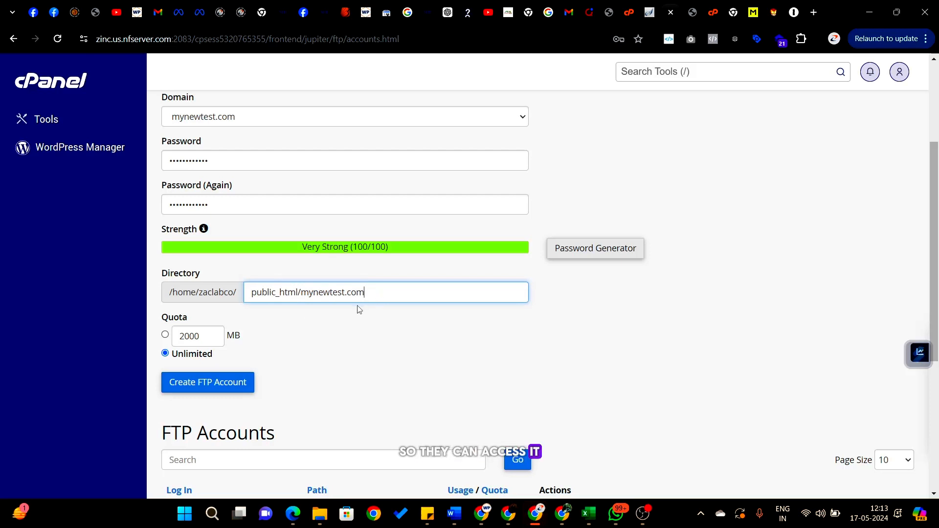
scroll(317, 341, down, 1)
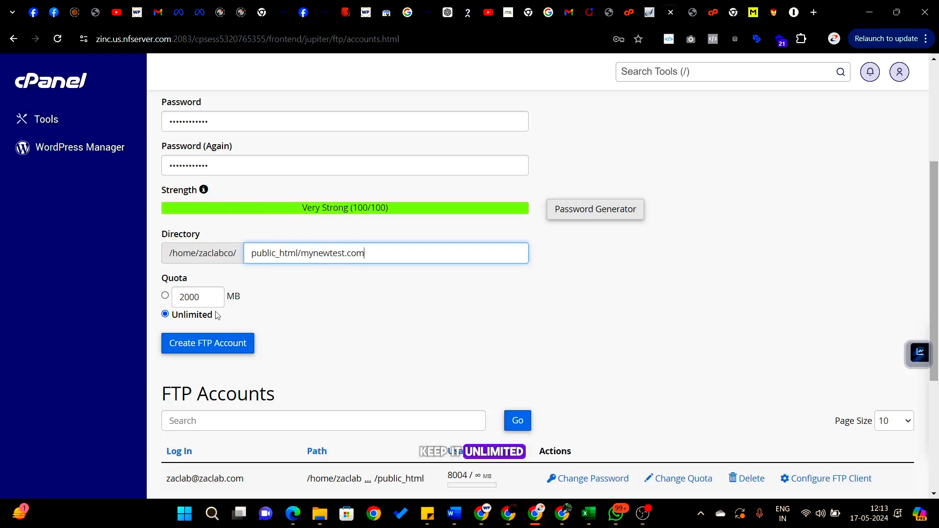
click(165, 296)
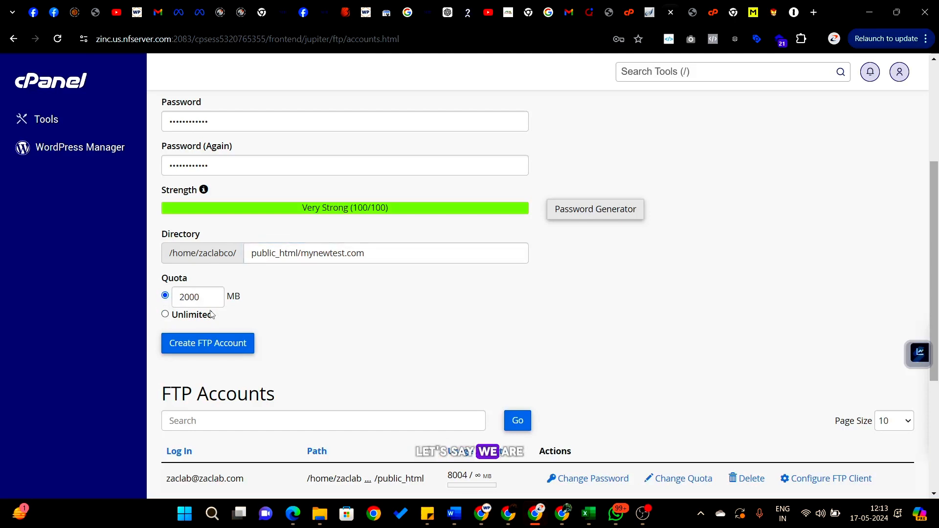
click(182, 299)
key(BackSpace)
text(4)
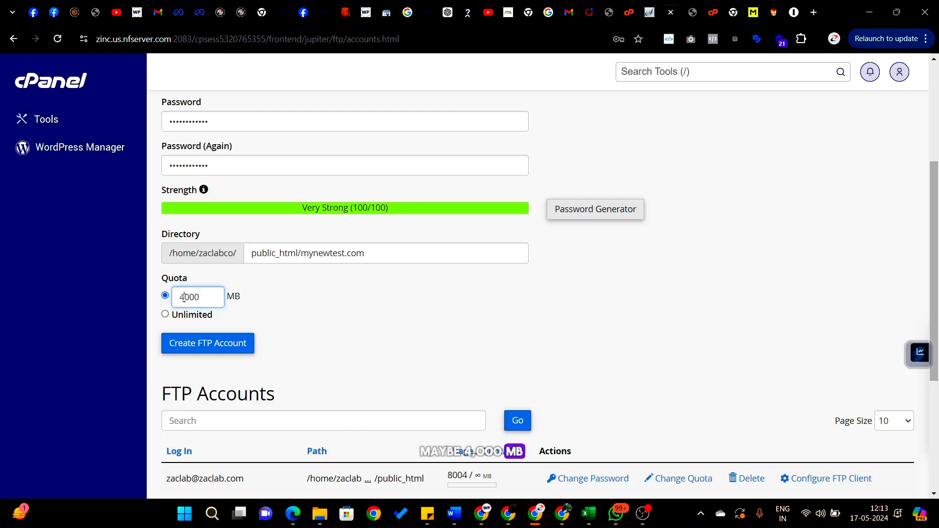
click(294, 308)
Step: Create the FTP account and check its entry in the FTP Accounts list
scroll(296, 309, down, 2)
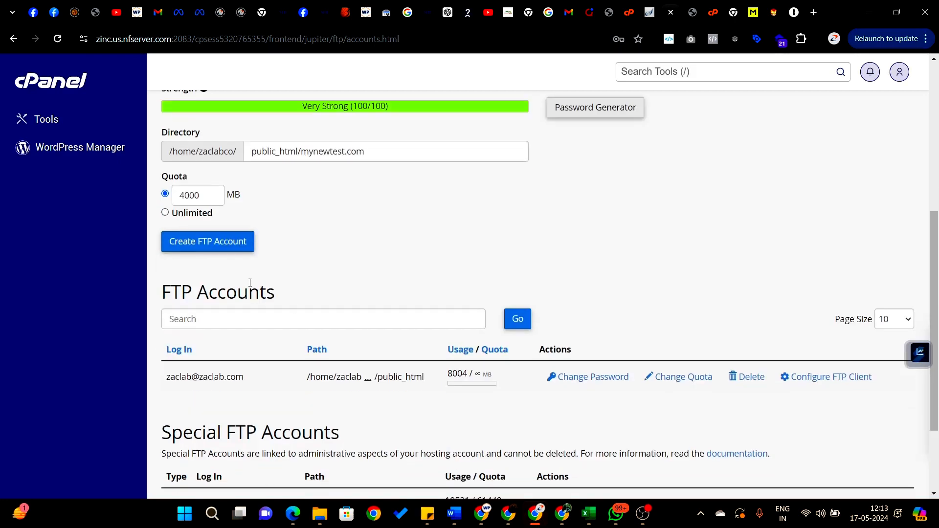
click(218, 244)
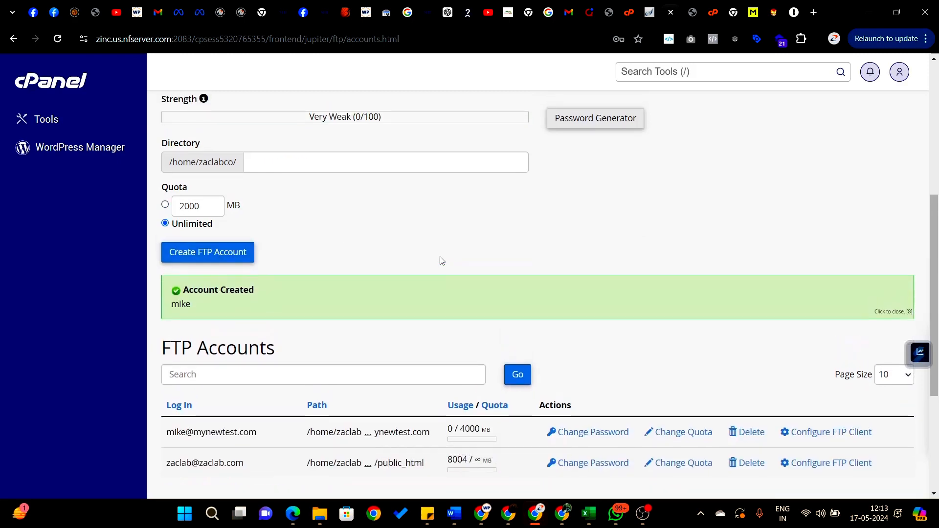
scroll(442, 261, up, 2)
scroll(442, 261, down, 3)
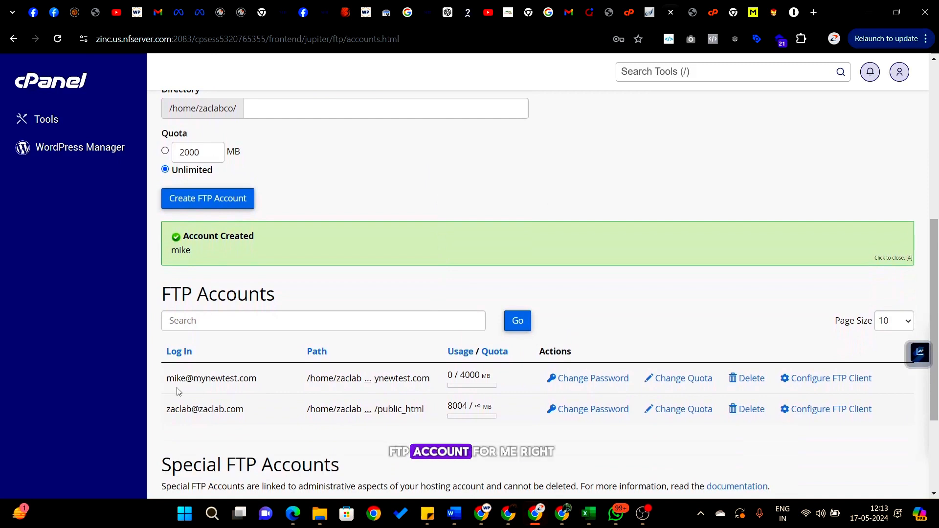
scroll(176, 392, up, 1)
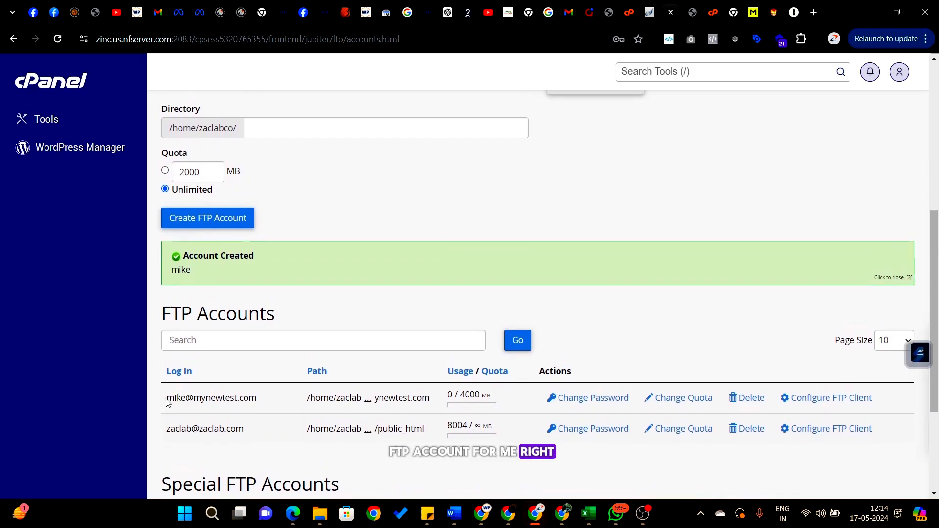
Step: Show the FTP client configuration for the new mynewtest.com account and highlight its username, server and port under Manual Settings
drag(166, 398, 268, 399)
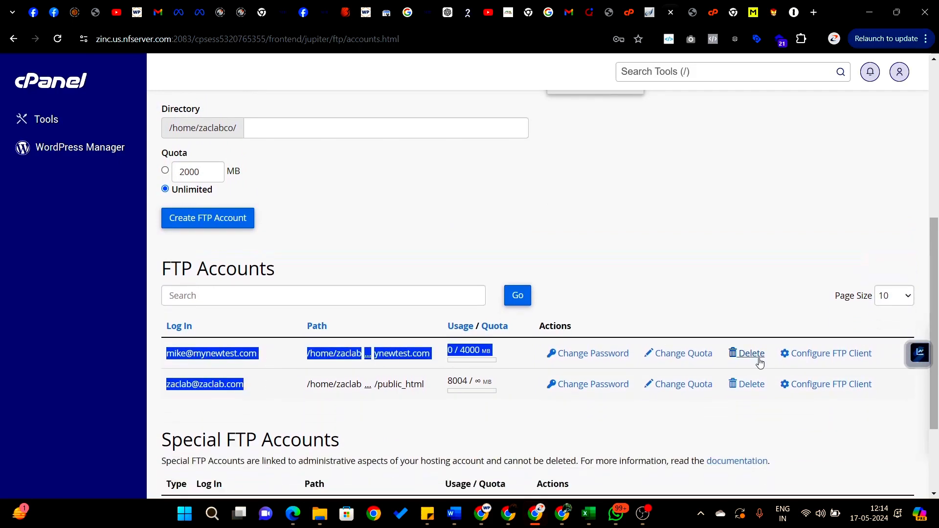
click(807, 355)
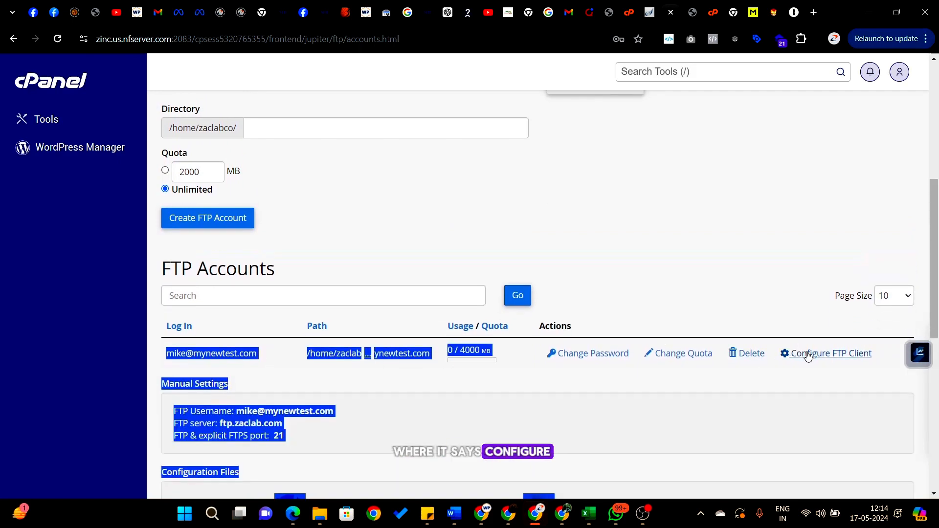
click(312, 442)
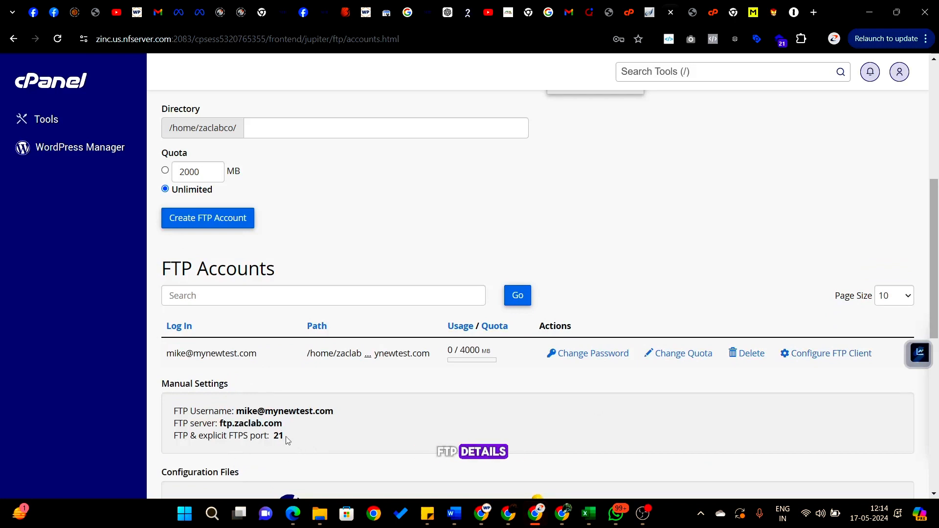
drag(288, 440, 166, 414)
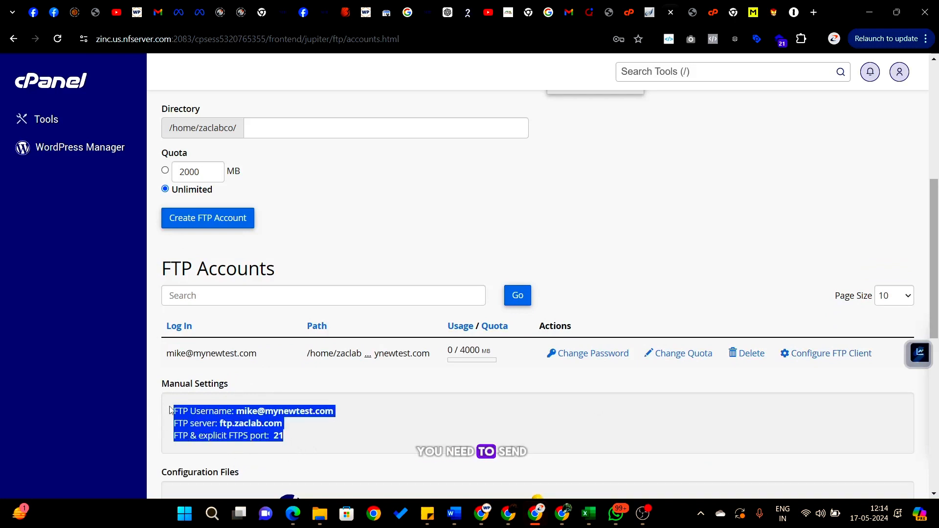
Step: Review the account's Manual Settings and the configuration file options for CoreFTP and Cyberduck
scroll(397, 335, down, 4)
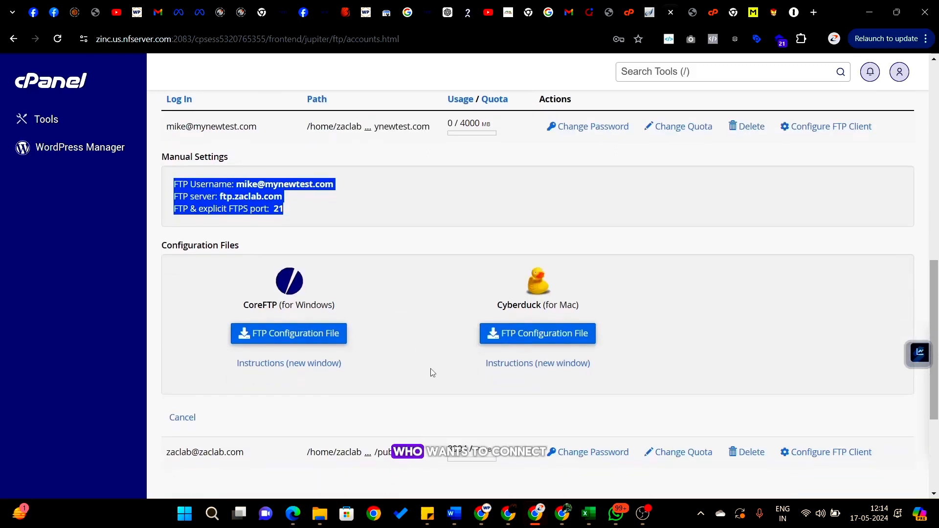
scroll(431, 373, down, 2)
scroll(431, 373, down, 1)
scroll(431, 373, up, 1)
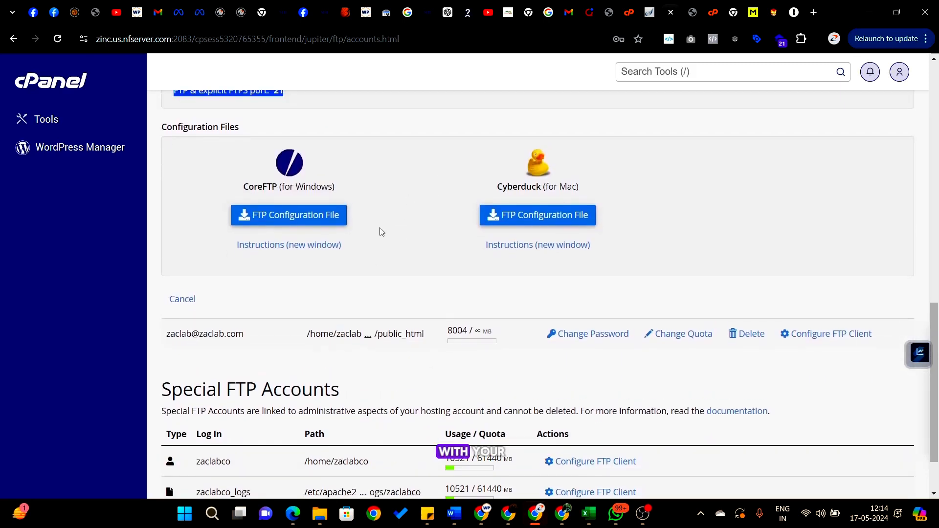
scroll(409, 161, down, 1)
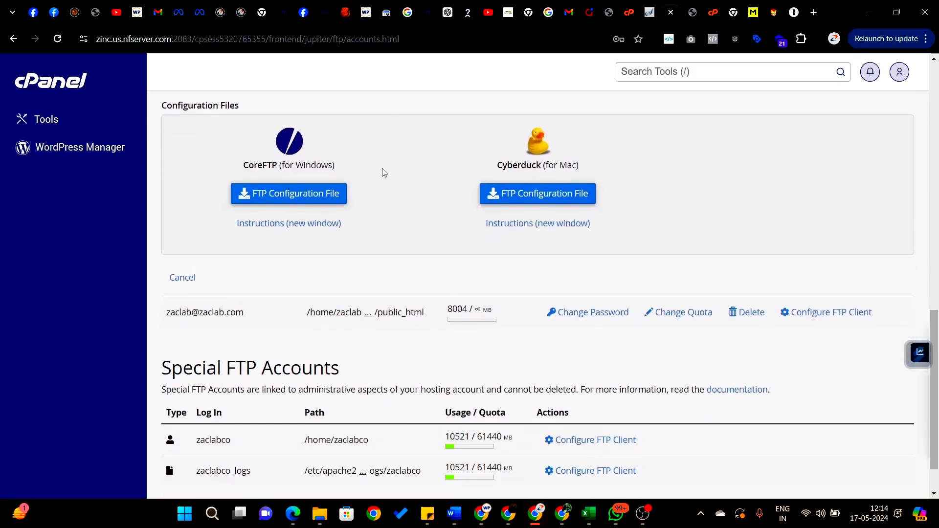
scroll(430, 142, up, 2)
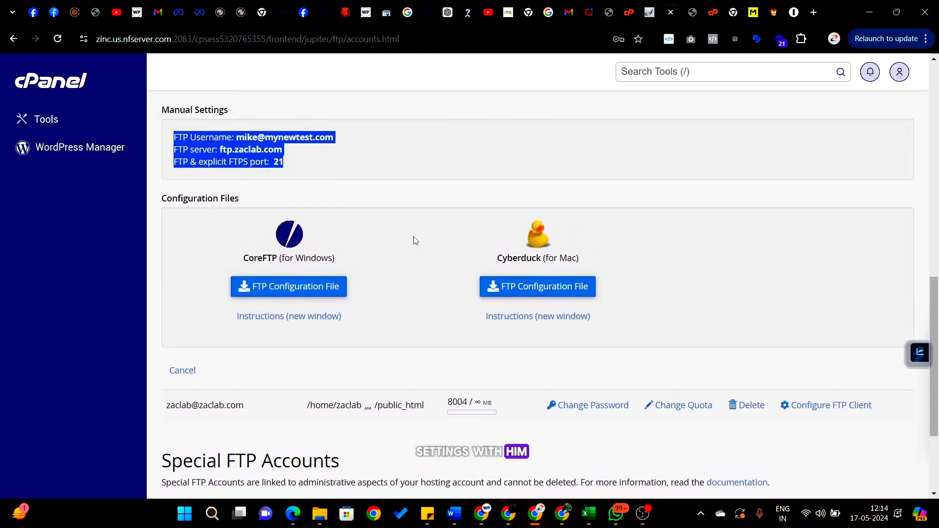
scroll(415, 241, down, 2)
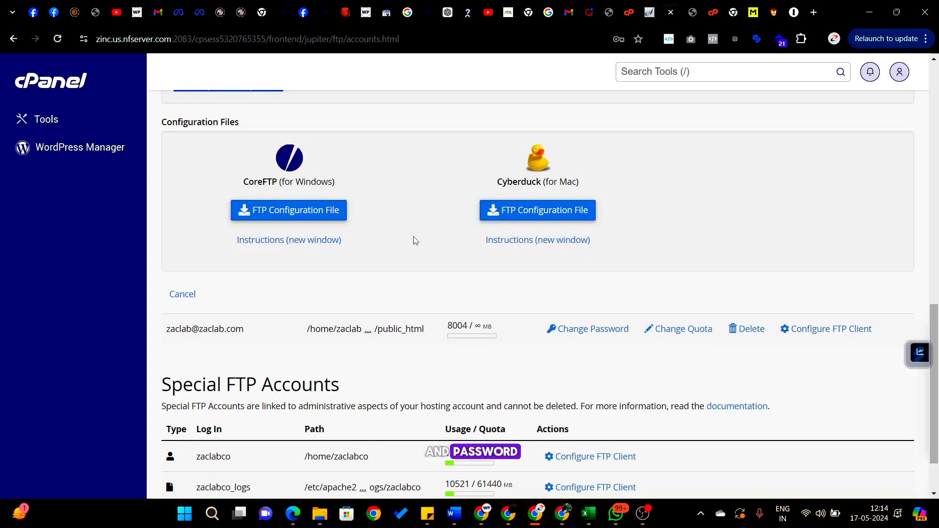
scroll(415, 241, down, 1)
scroll(415, 240, up, 10)
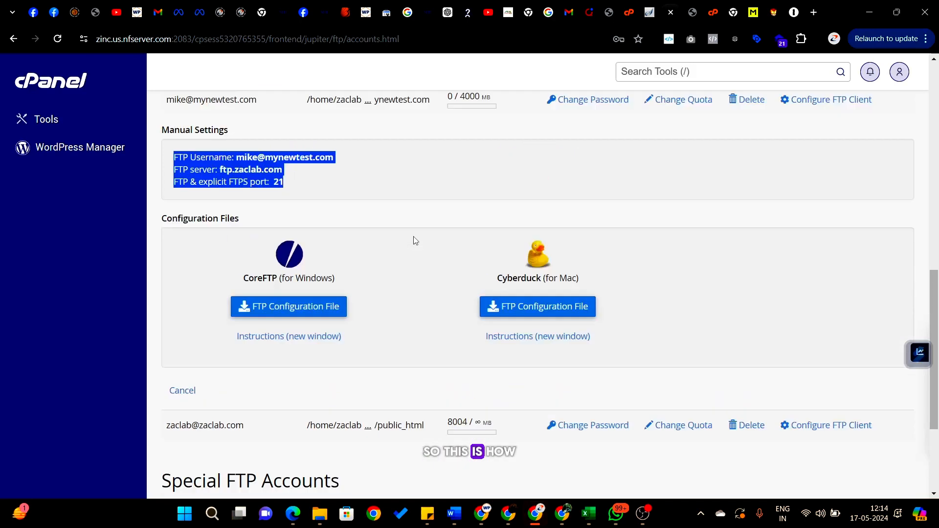